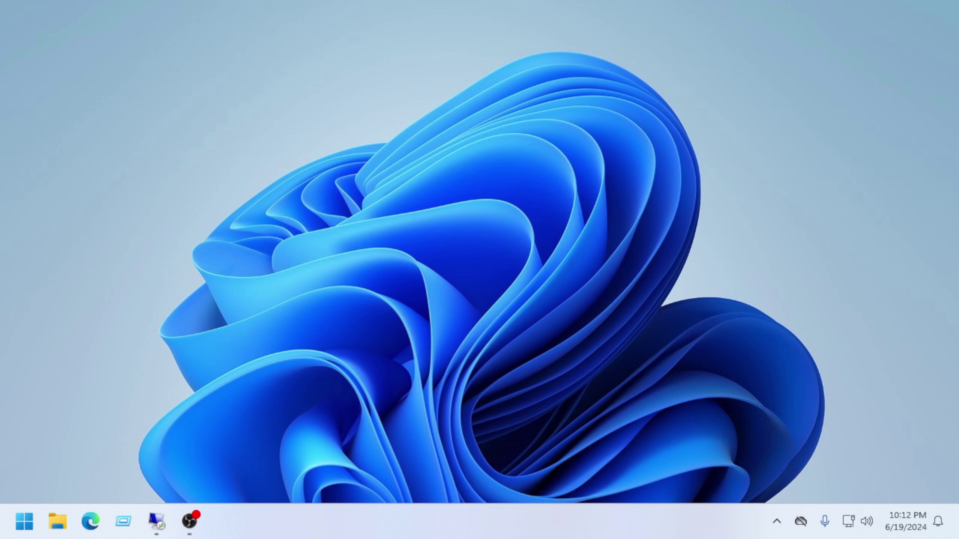
Open Disk Cleanup with the Run command cleanmgr and start scanning the OS (C:) drive.
key("super+r")
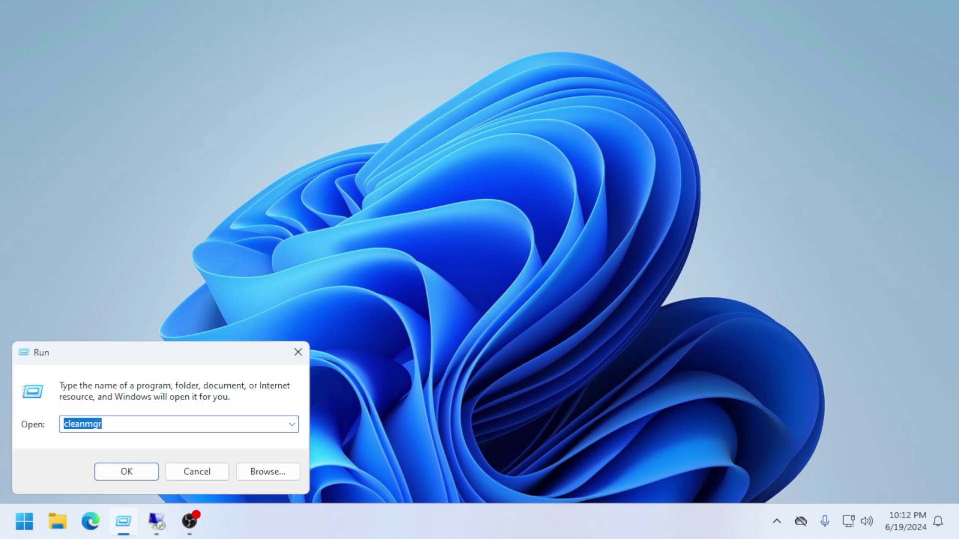
left_click(136, 425)
left_click_drag(65, 423, 89, 422)
left_click(130, 472)
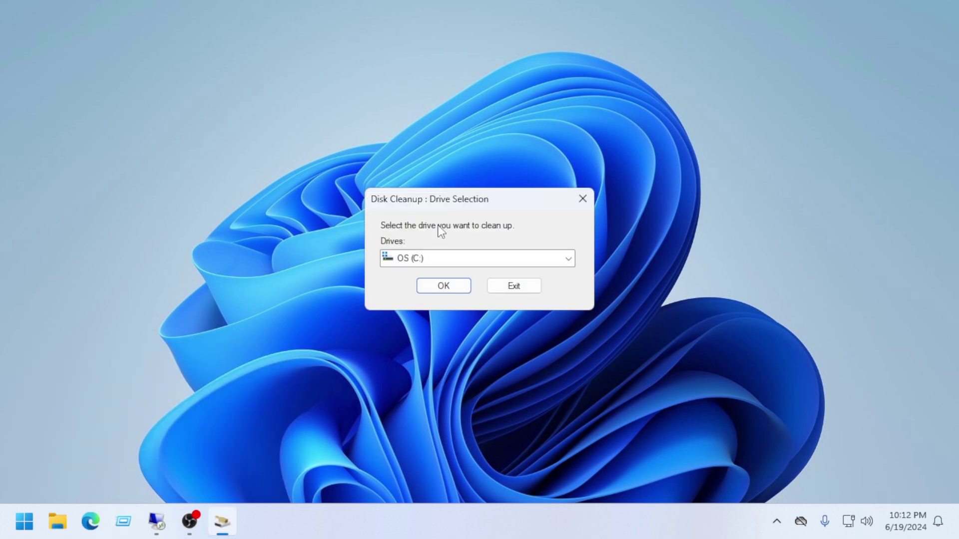
left_click(425, 266)
left_click(522, 208)
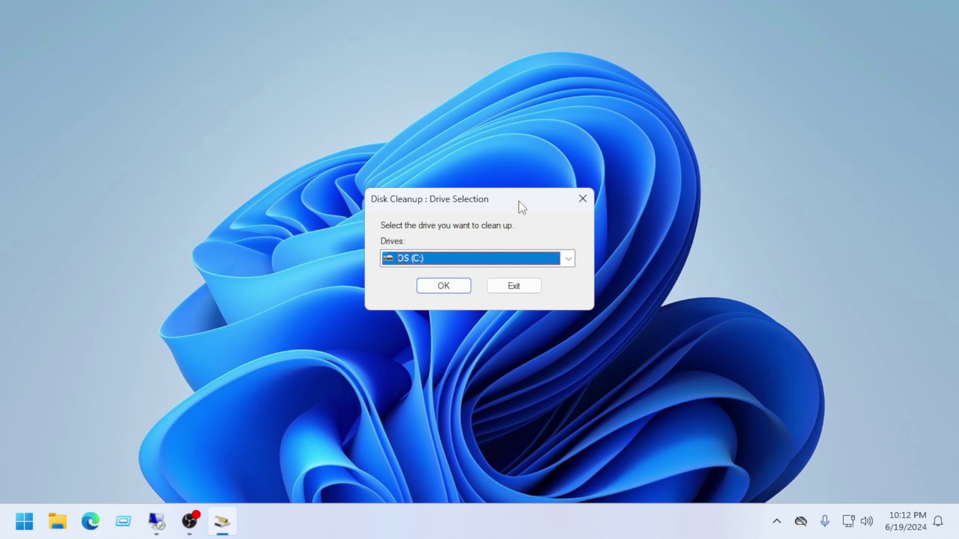
left_click(439, 286)
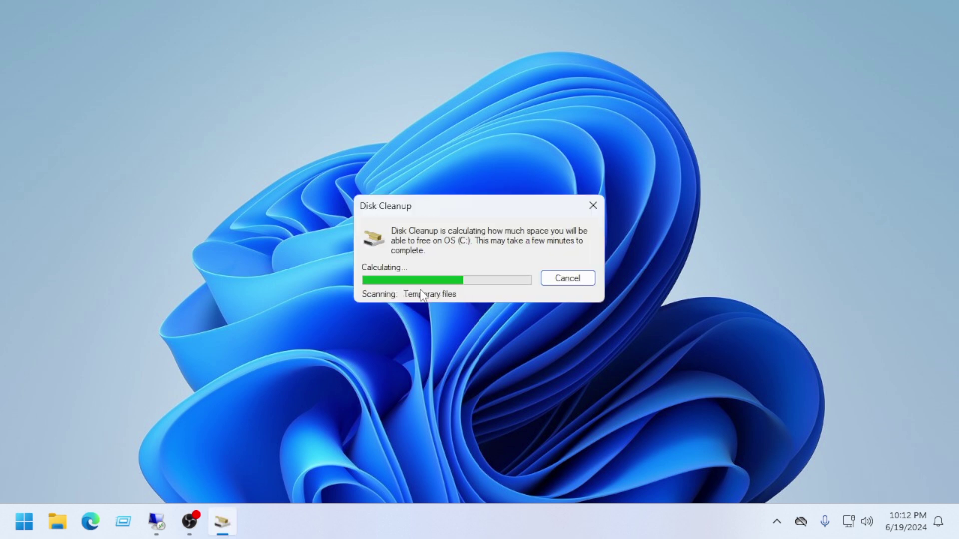
Mark file types for deletion, including Recycle Bin, Temporary files and Thumbnails, request a system files cleanup, and exit at the drive selection.
left_click(50, 149)
left_click(50, 163)
left_click(50, 175)
scroll(52, 183, "down", 1)
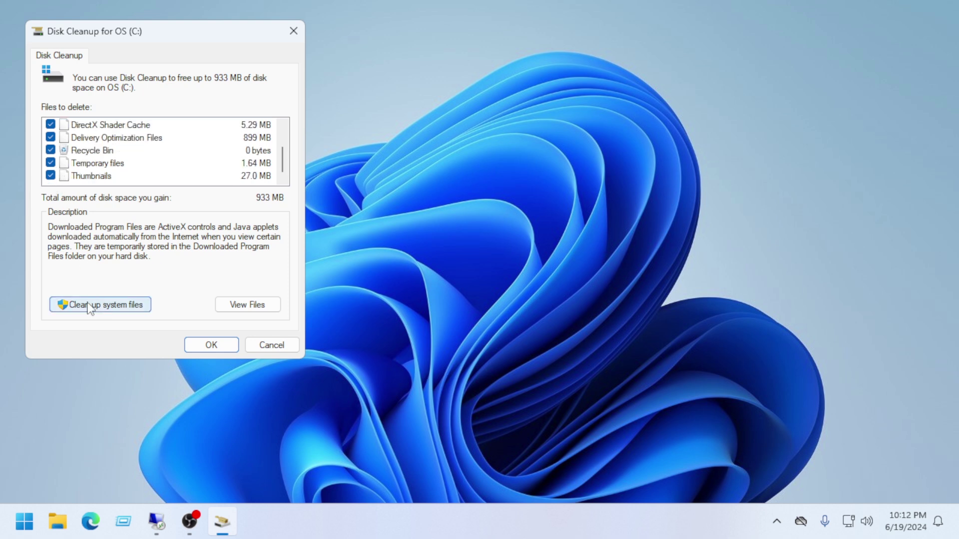
left_click(91, 309)
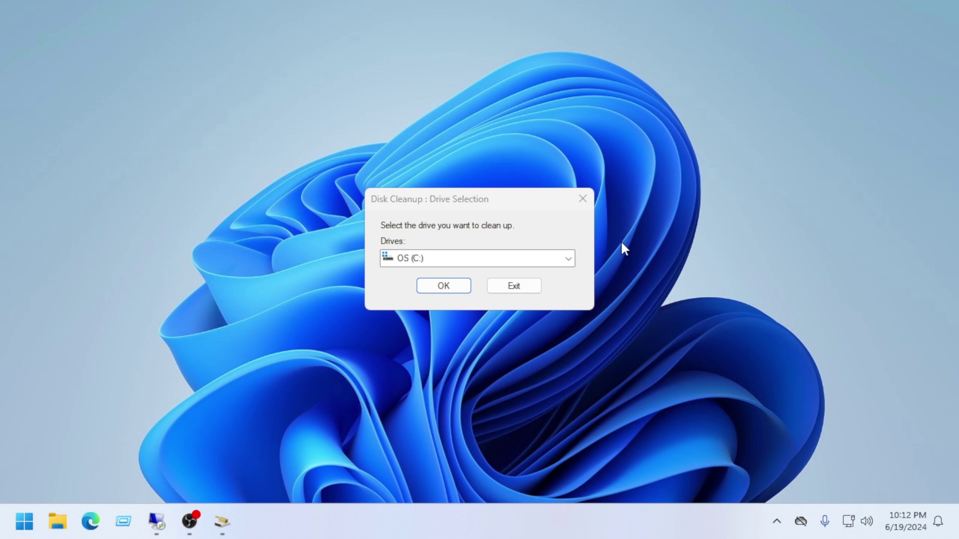
left_click(514, 287)
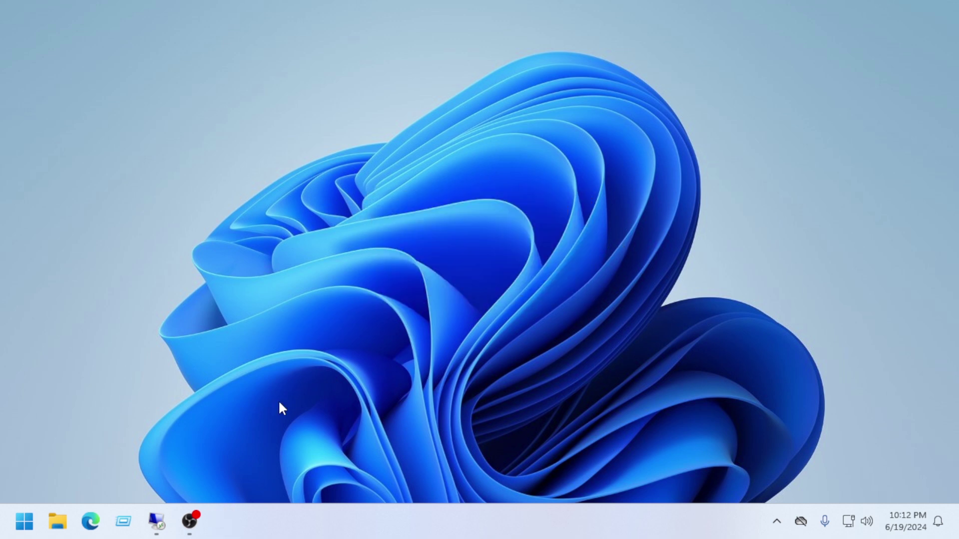
Open Steps Recorder with the Run command psr and move its window toward the middle of the desktop.
left_click(123, 521)
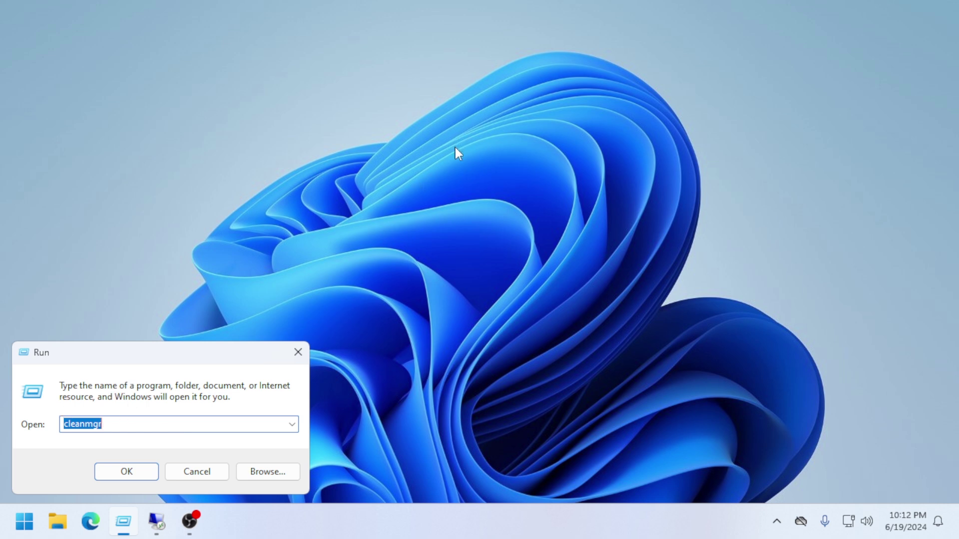
left_click_drag(114, 421, 20, 414)
left_click(291, 424)
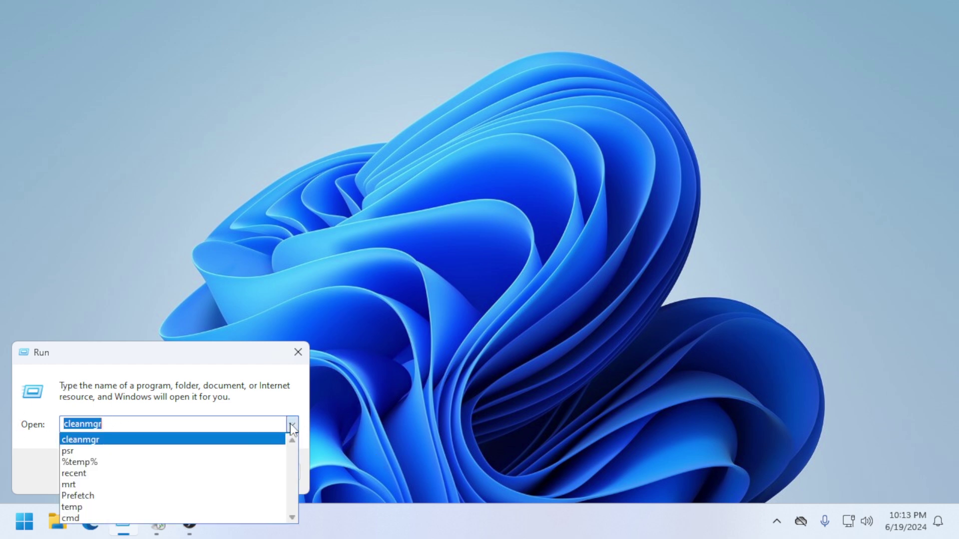
left_click(111, 453)
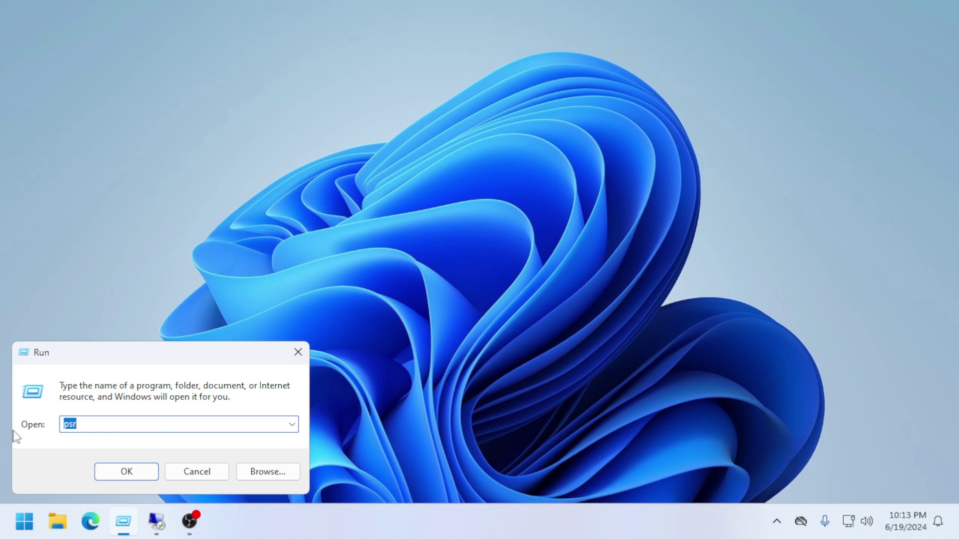
left_click(138, 475)
left_click_drag(177, 73, 350, 125)
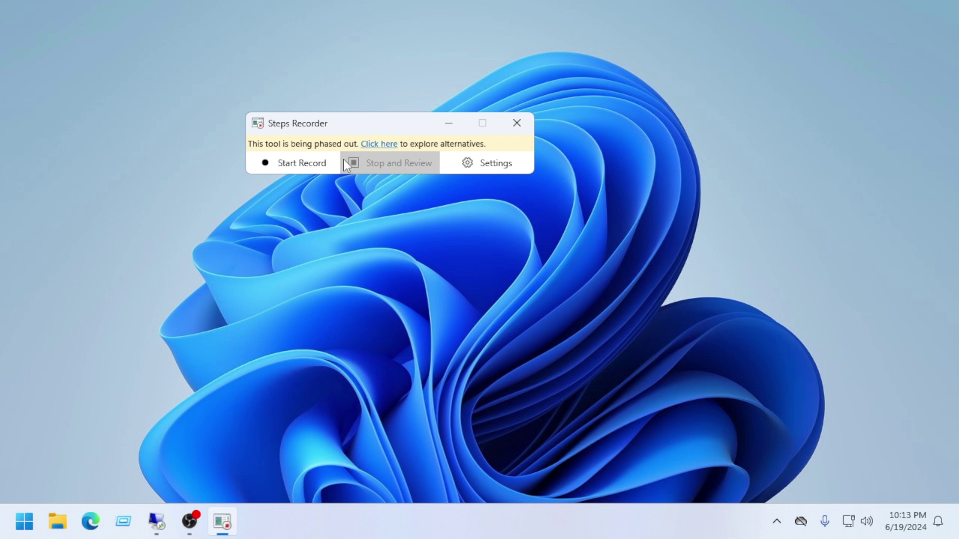
Review the Steps Recorder output file and screen capture settings without changing them, and close the tool.
left_click(476, 163)
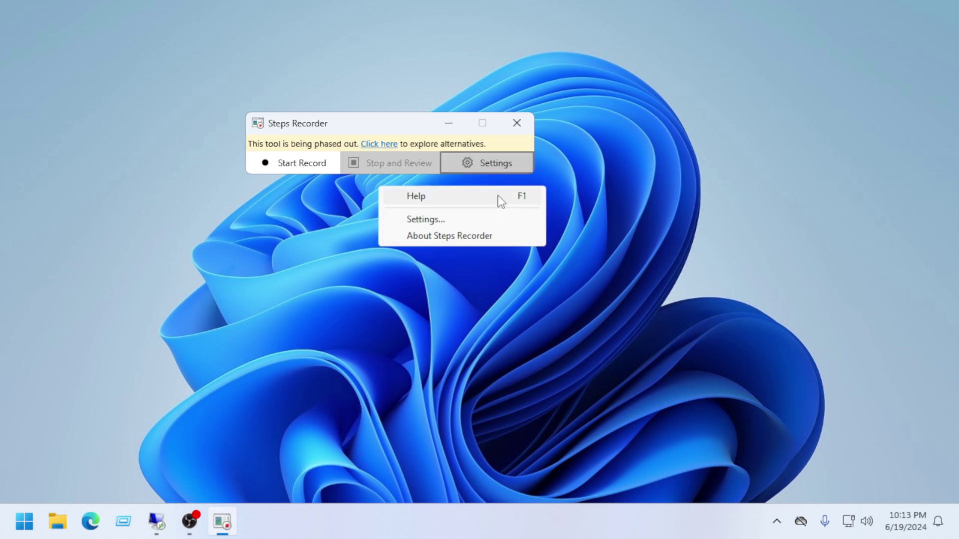
left_click(427, 220)
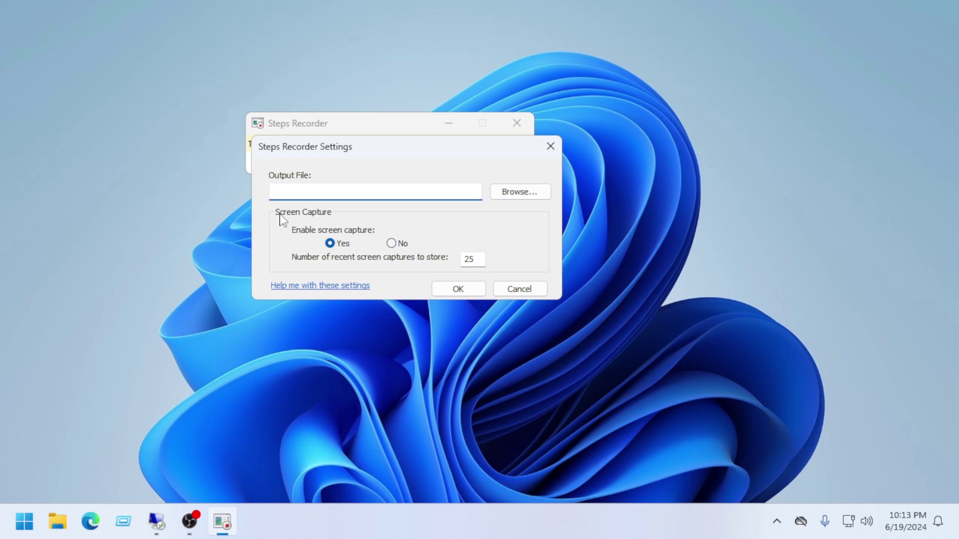
double_click(469, 259)
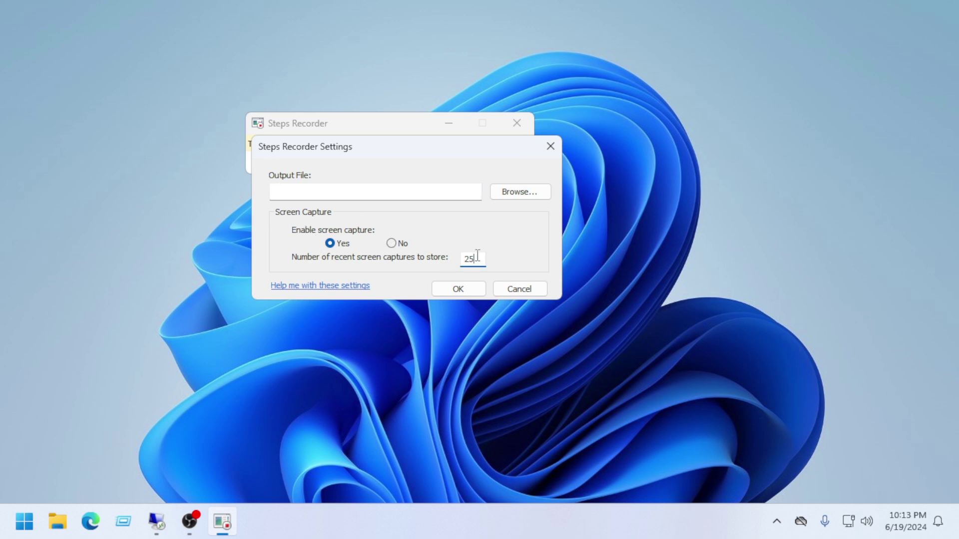
left_click(549, 146)
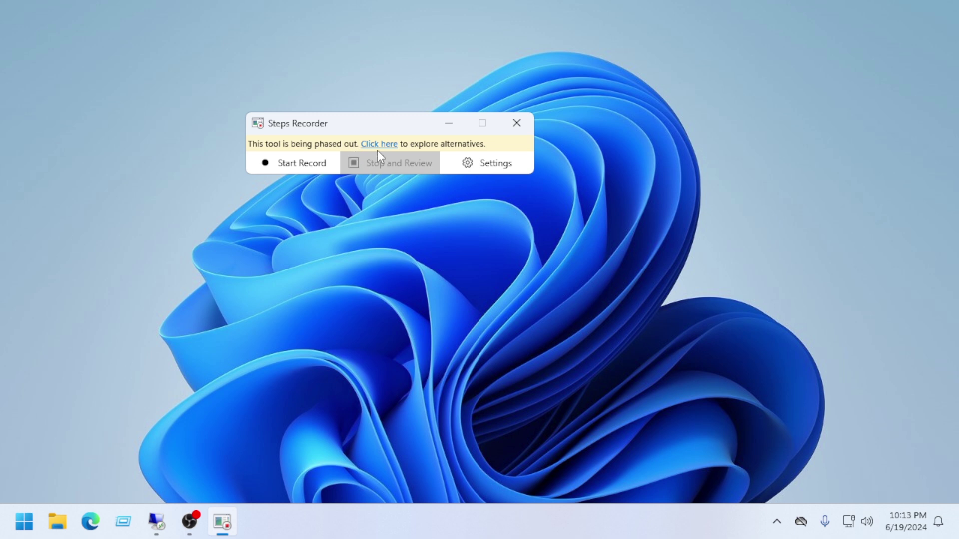
left_click(517, 125)
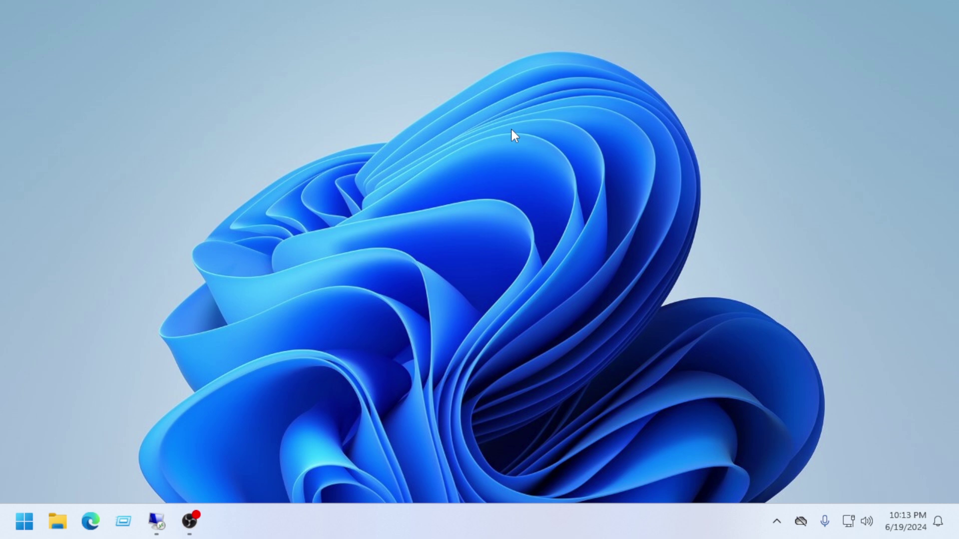
Open System Configuration with the Run command msconfig and view its startup section.
left_click(123, 522)
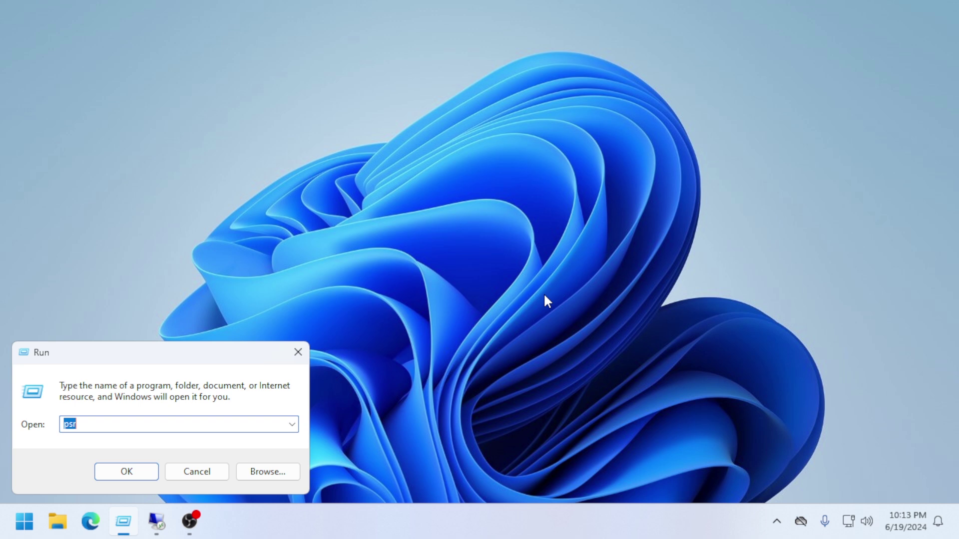
type("msconfig")
left_click(124, 474)
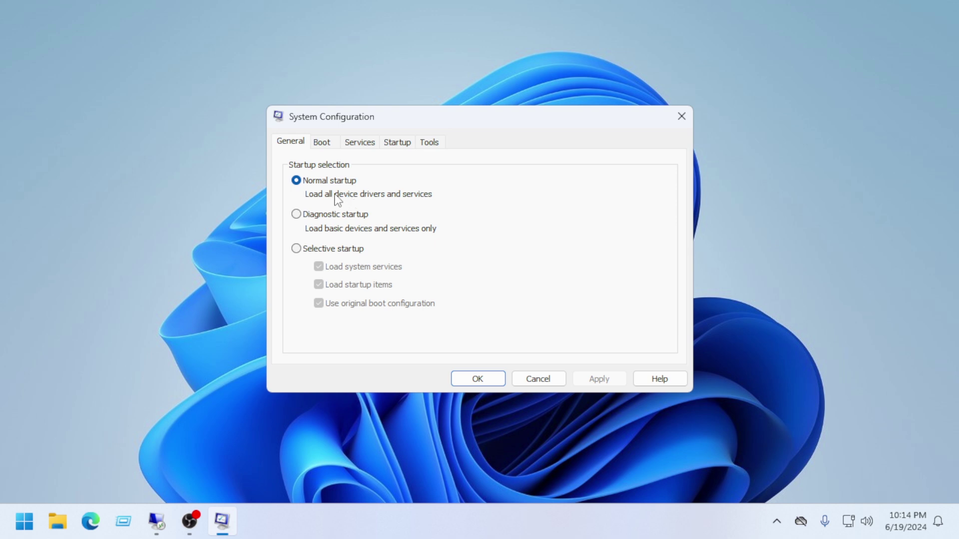
left_click(400, 145)
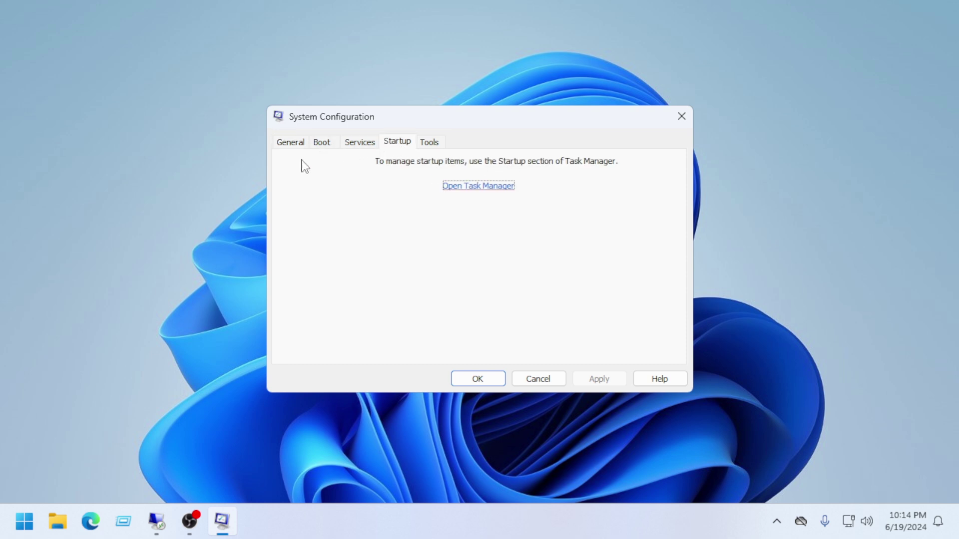
Try the Safe boot option with Minimal in the boot settings, clear it again, and close System Configuration without applying changes.
left_click(321, 144)
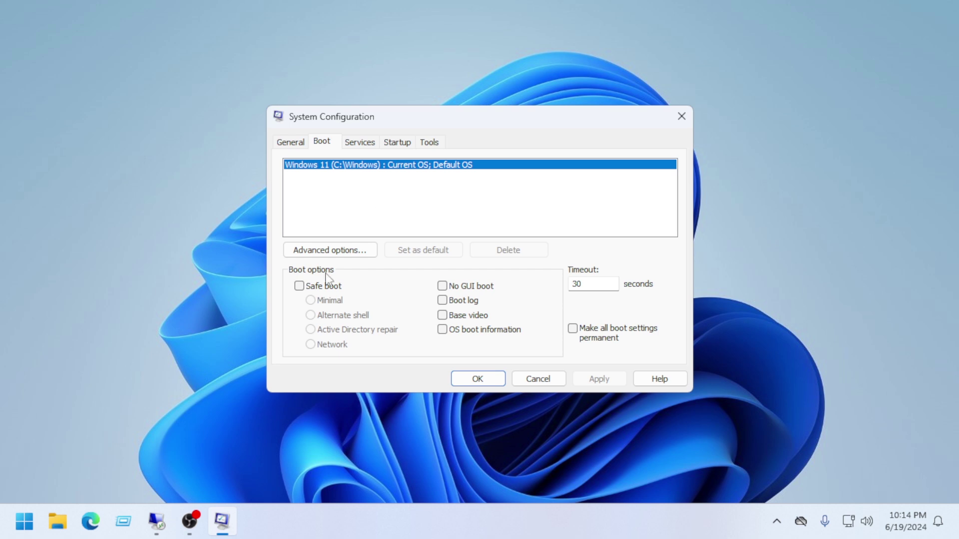
left_click(299, 287)
left_click(300, 286)
left_click(300, 287)
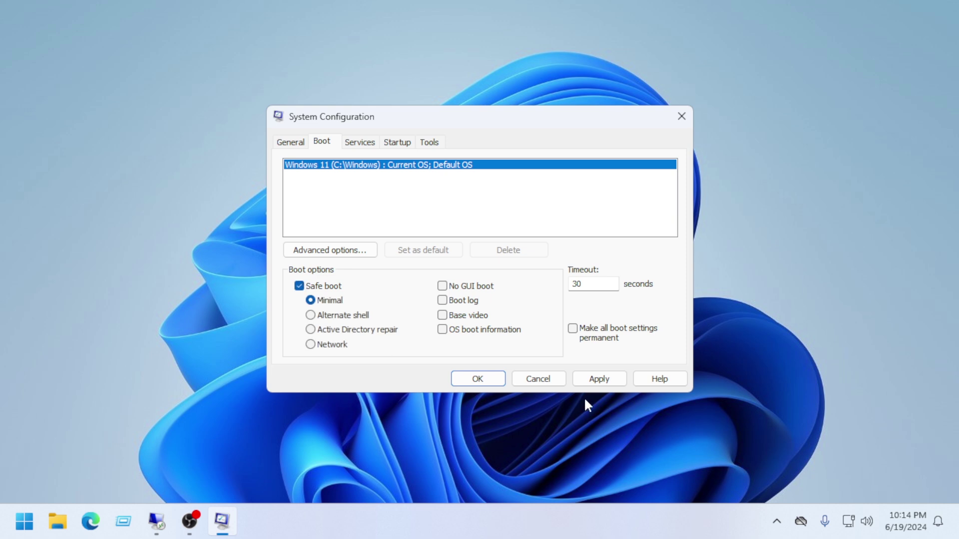
left_click(299, 286)
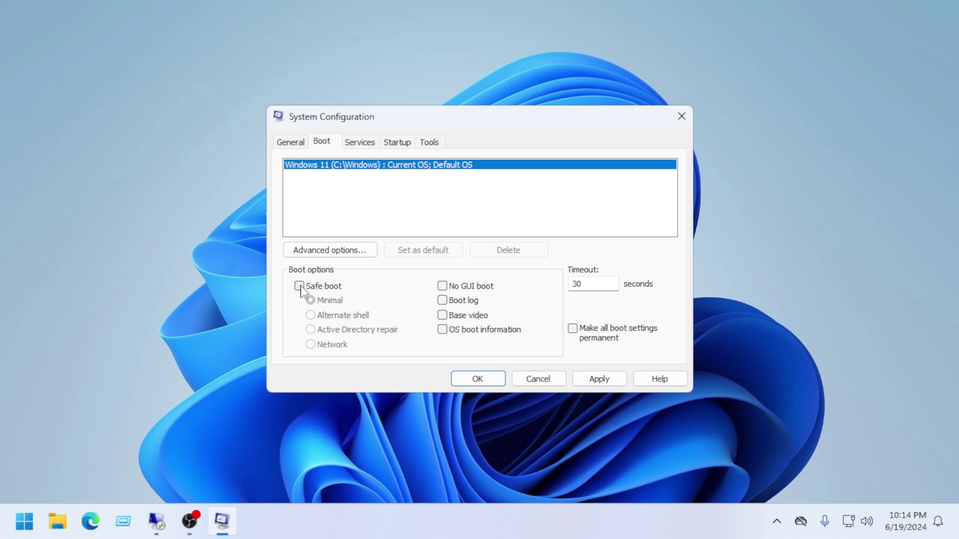
left_click_drag(592, 283, 542, 286)
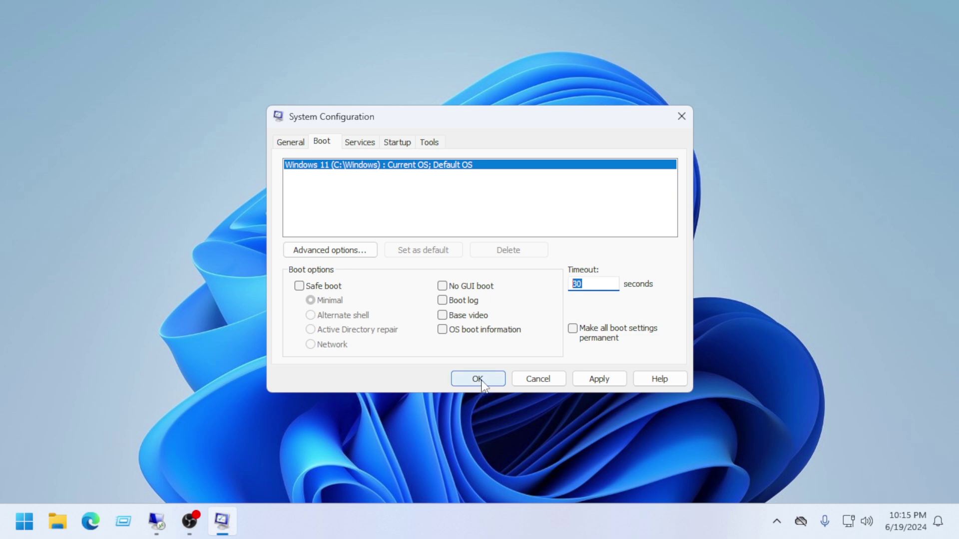
left_click(685, 115)
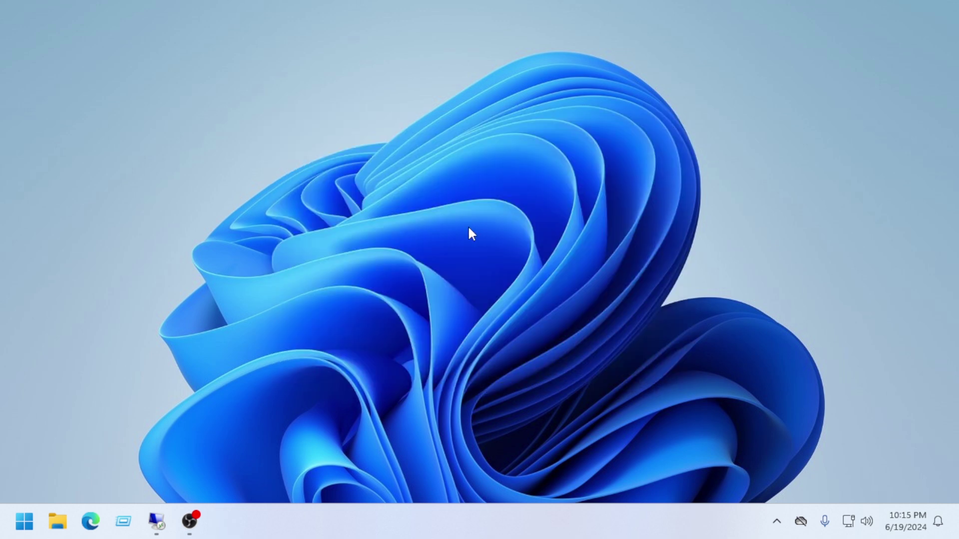
Open System Information with the Run command msinfo32.
left_click(129, 523)
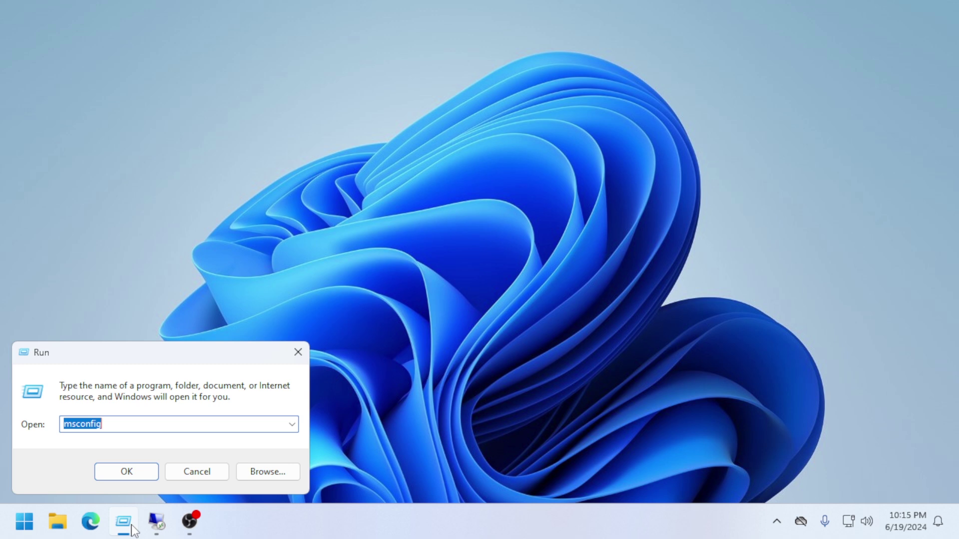
type("ms")
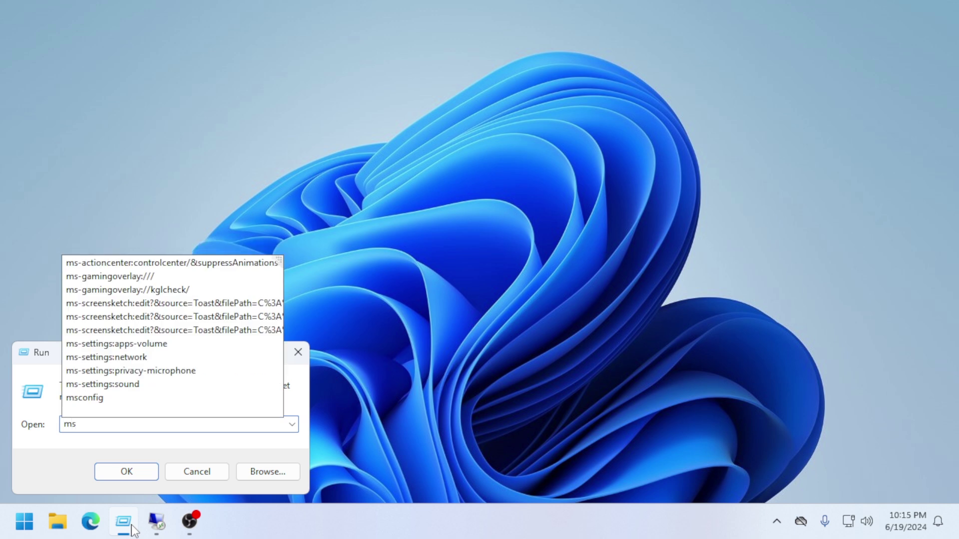
type("in")
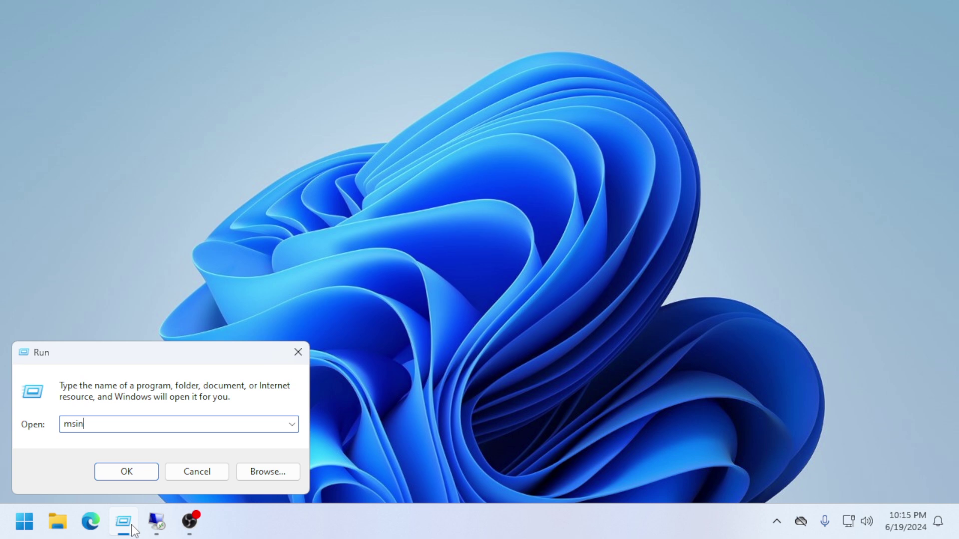
type("fo32")
left_click(126, 475)
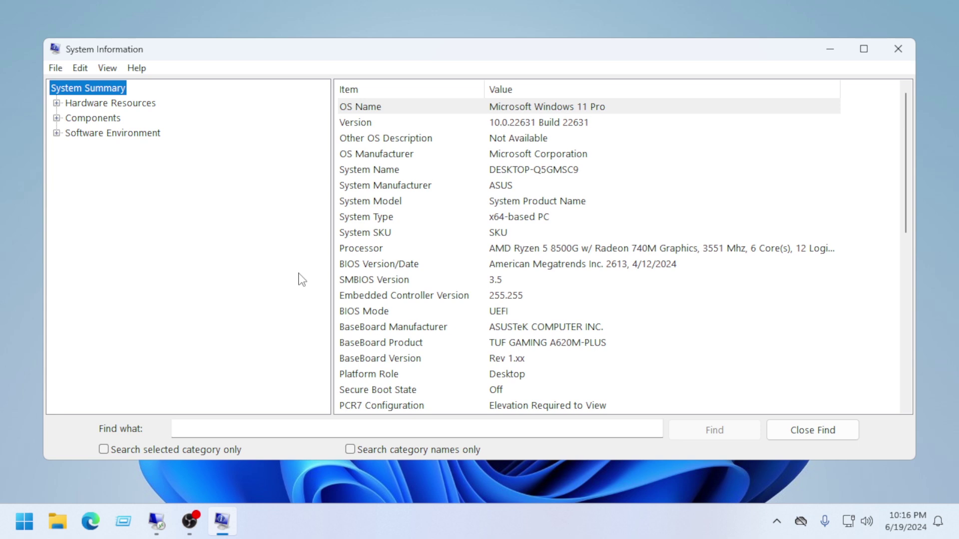
Expand Hardware Resources, examine the full System Summary, and close System Information.
left_click(57, 102)
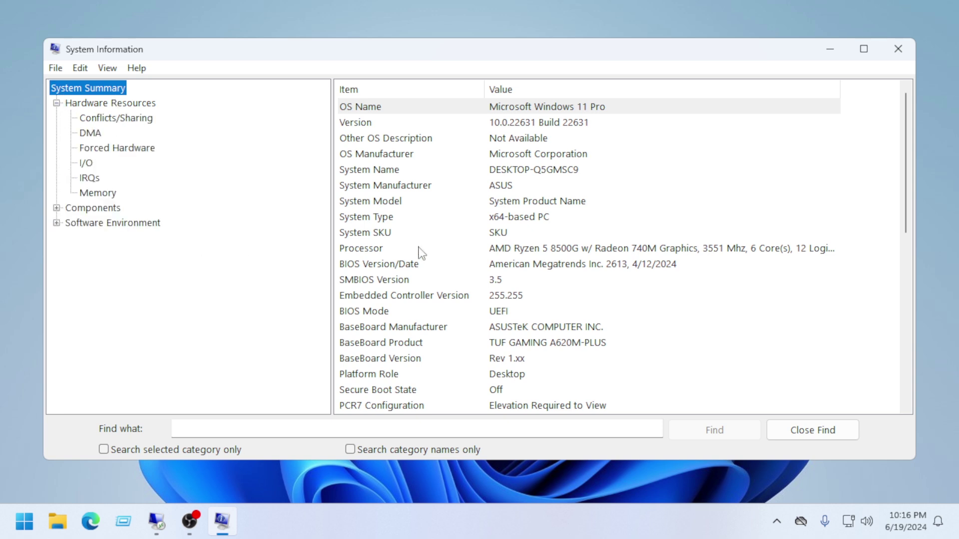
scroll(424, 252, "down", 8)
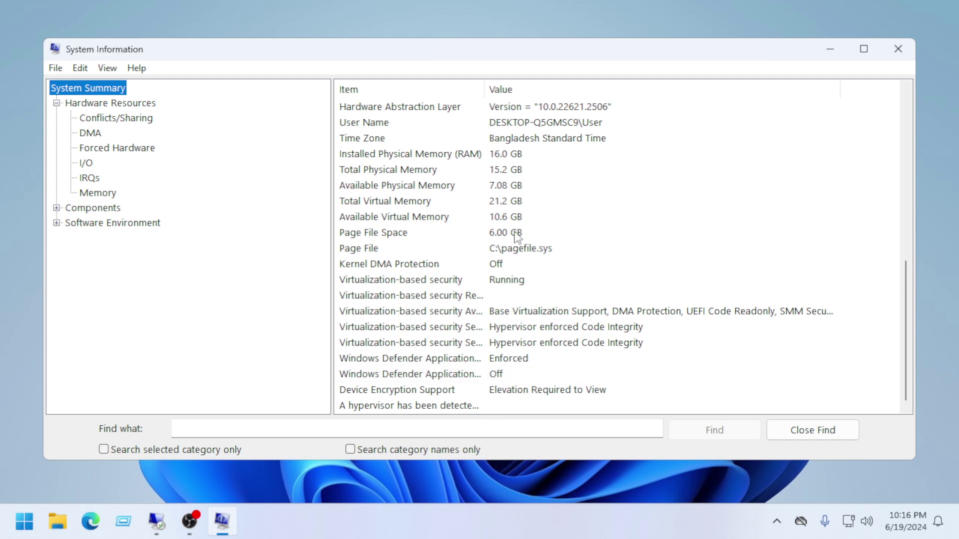
scroll(394, 207, "up", 5)
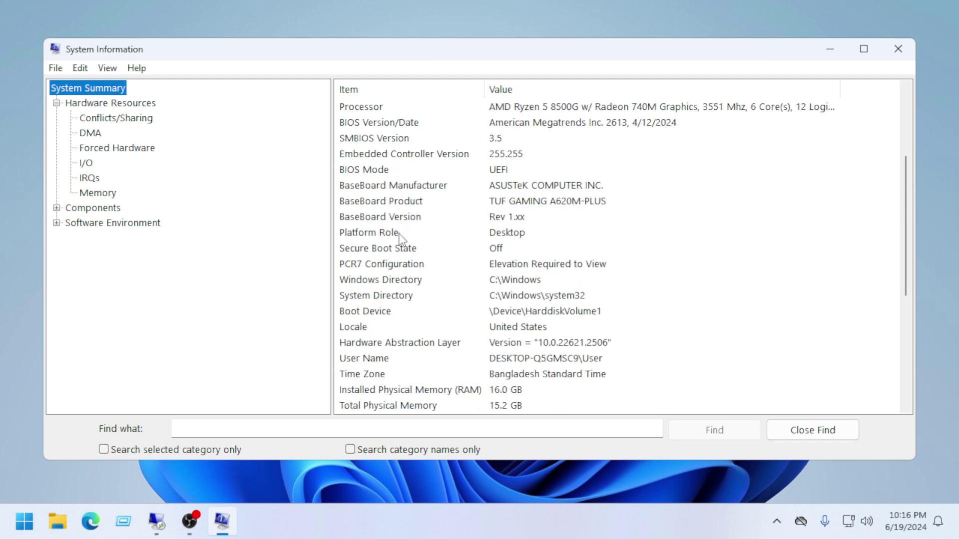
scroll(402, 239, "up", 3)
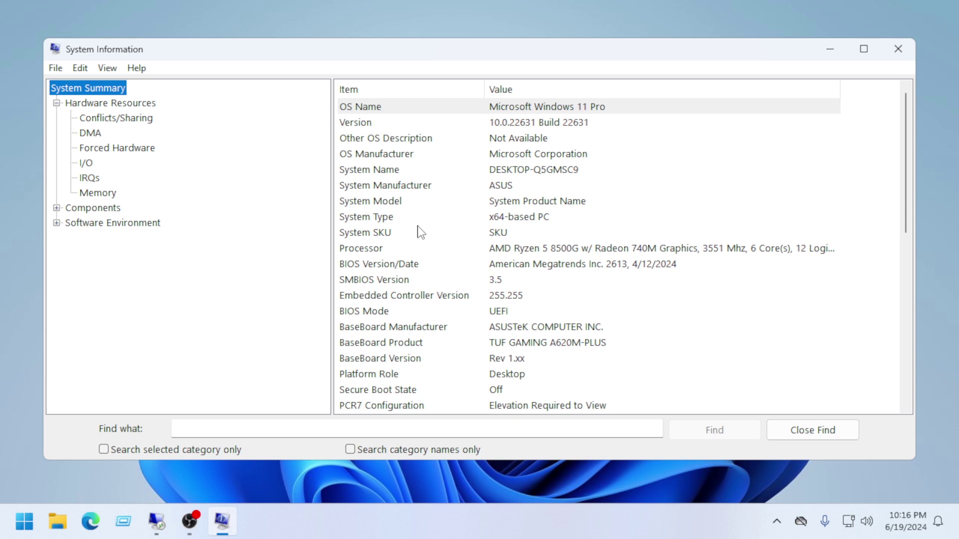
left_click(896, 53)
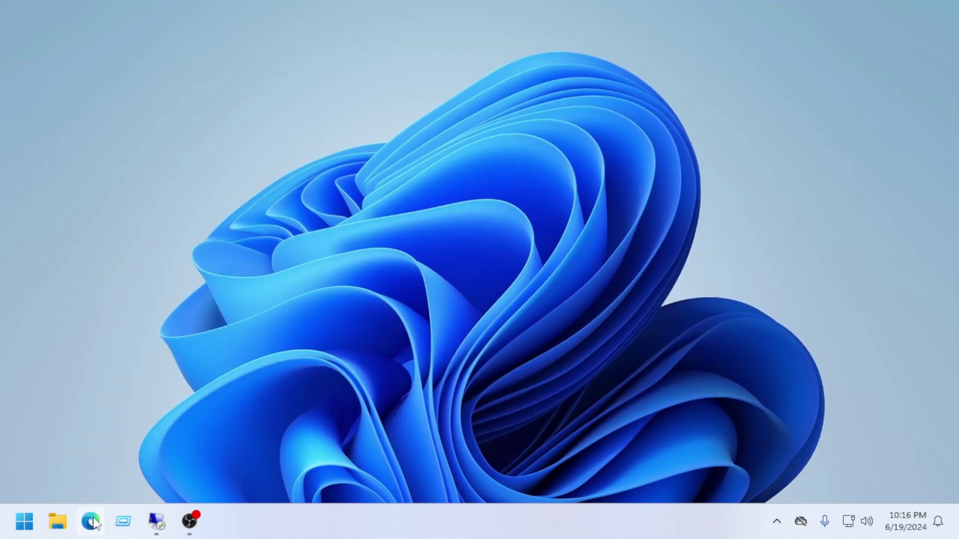
Open Network Connections with the Run command ncpa.cpl and maximize its window.
left_click(123, 522)
left_click(157, 427)
double_click(157, 427)
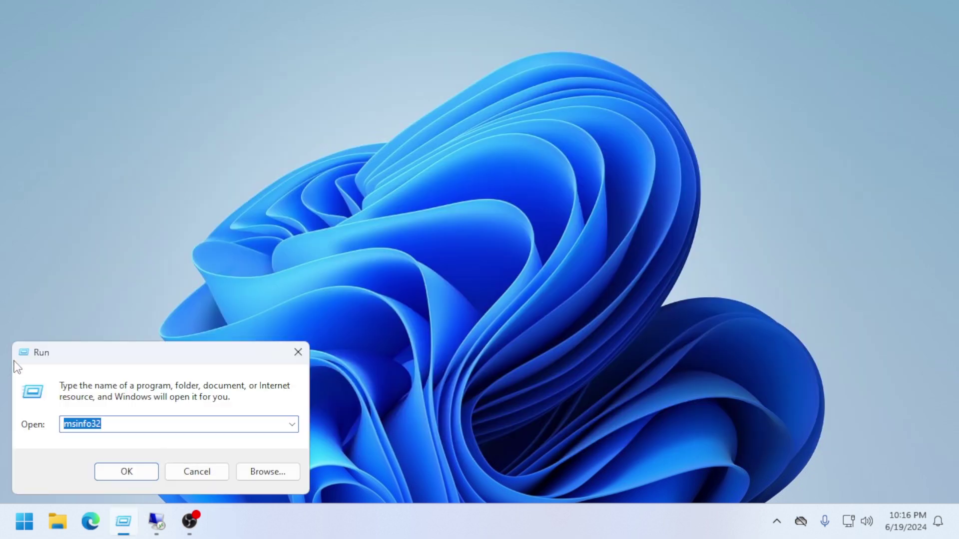
type("ncpa.cpl")
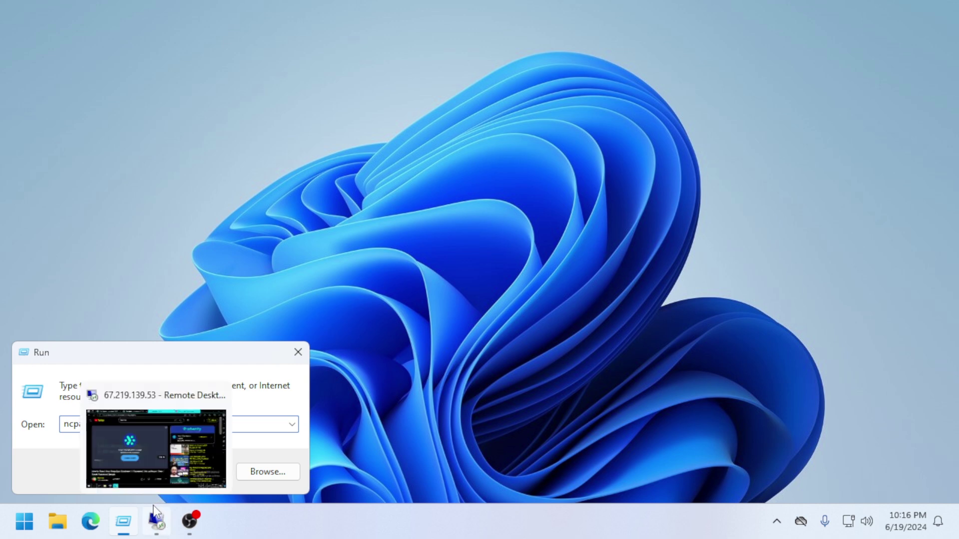
left_click(131, 469)
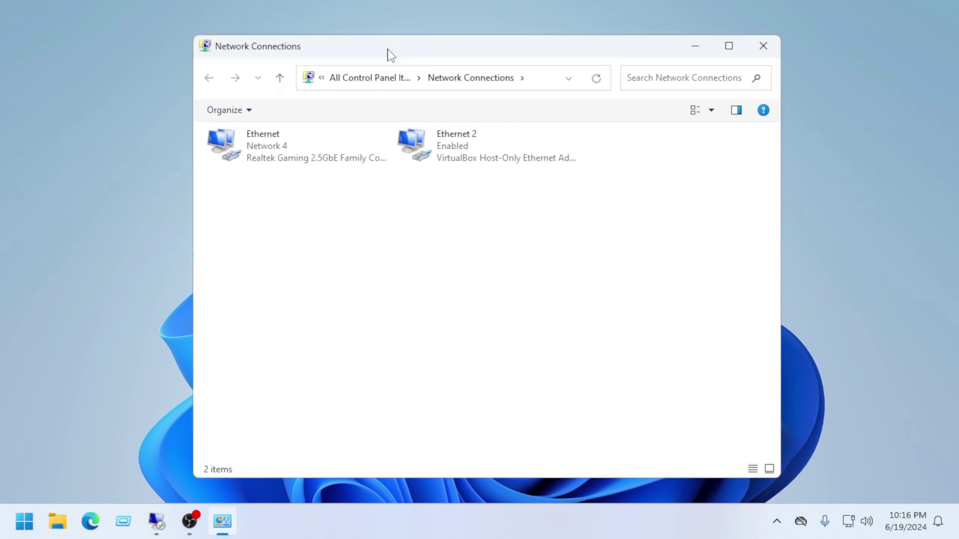
left_click(729, 46)
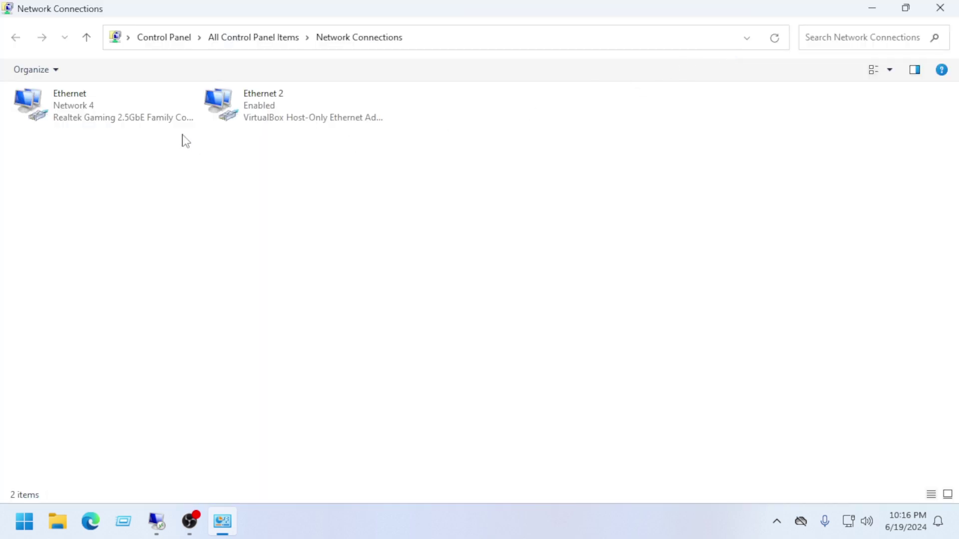
View All Control Panel Items from Network Connections, return to the adapter list, and close the window.
left_click(49, 69)
left_click(577, 330)
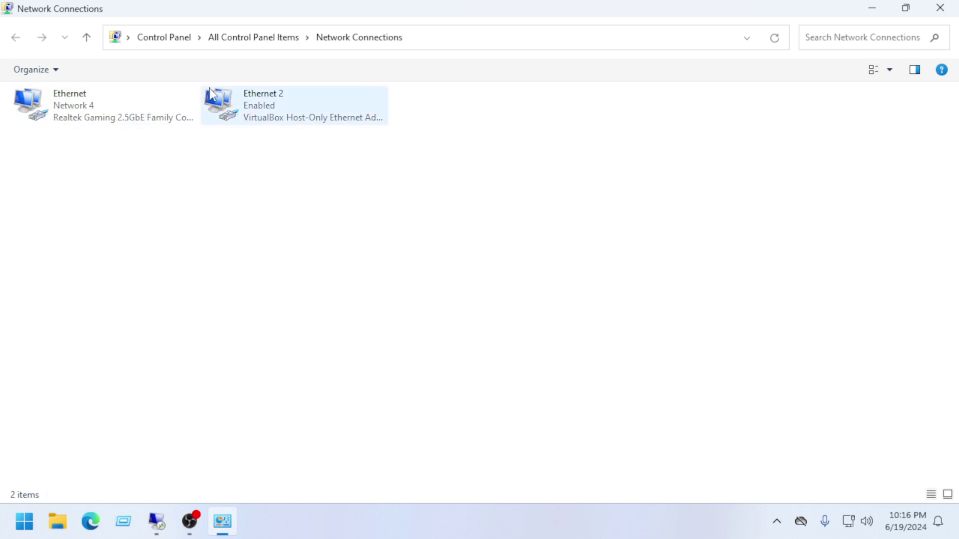
left_click(260, 38)
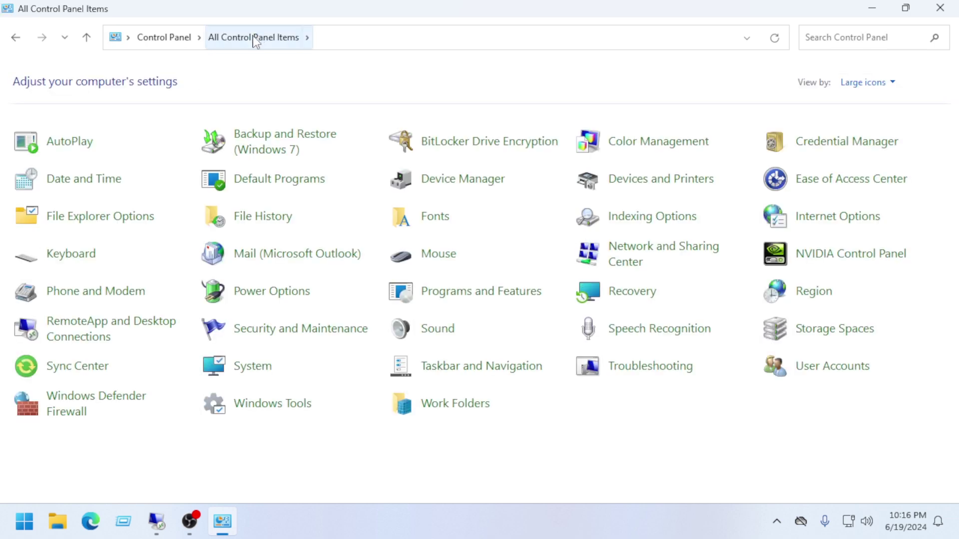
left_click(14, 40)
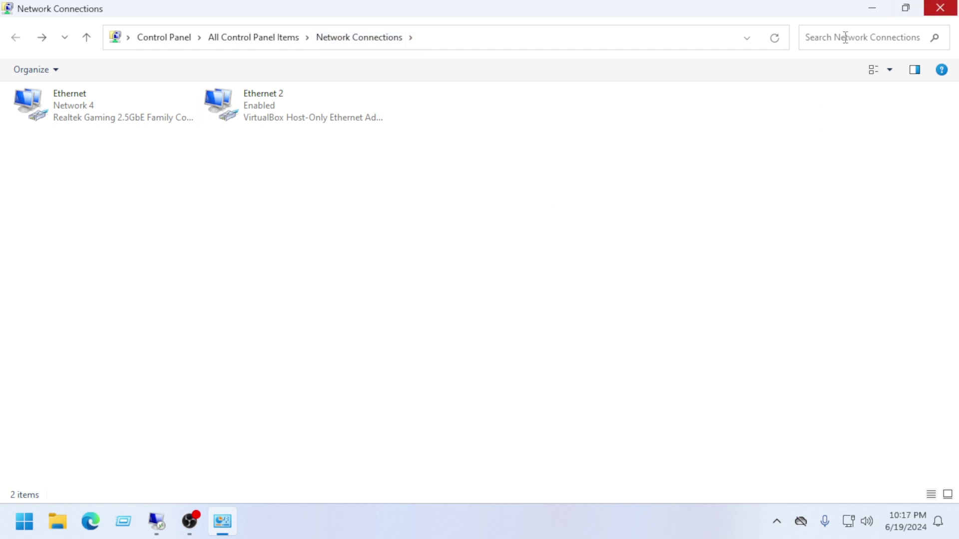
left_click(940, 9)
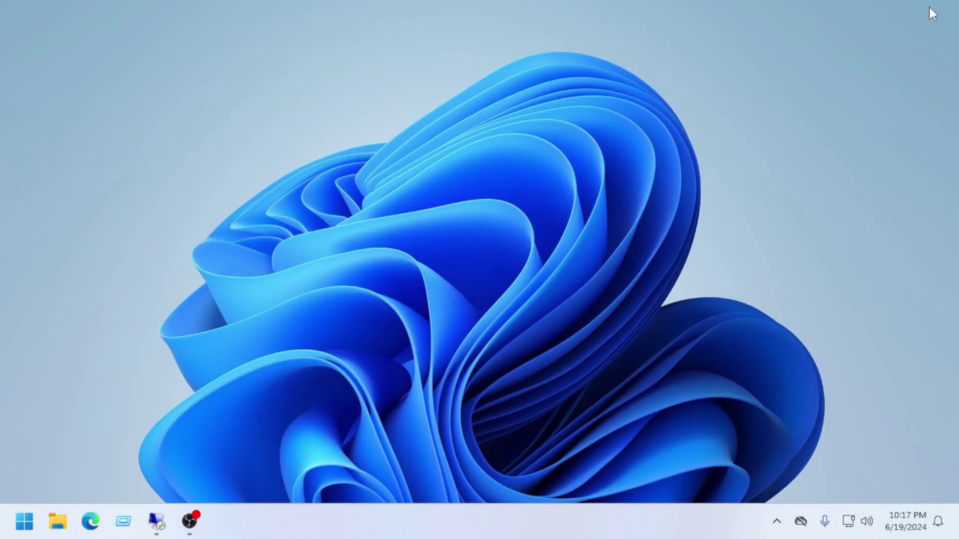
Open Date and Time with the Run command timedate.cpl.
left_click(117, 525)
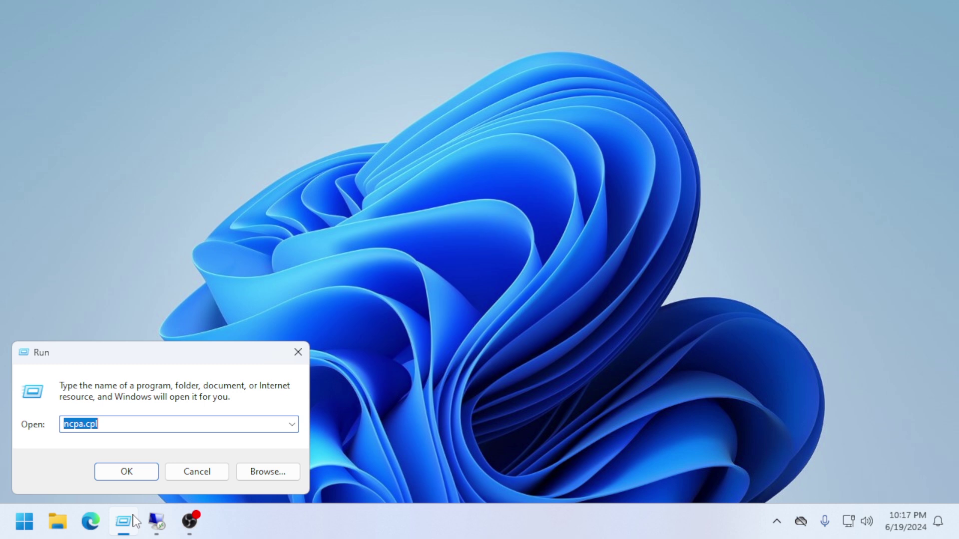
key("BackSpace")
type("time")
type("date.cpl")
key("Return")
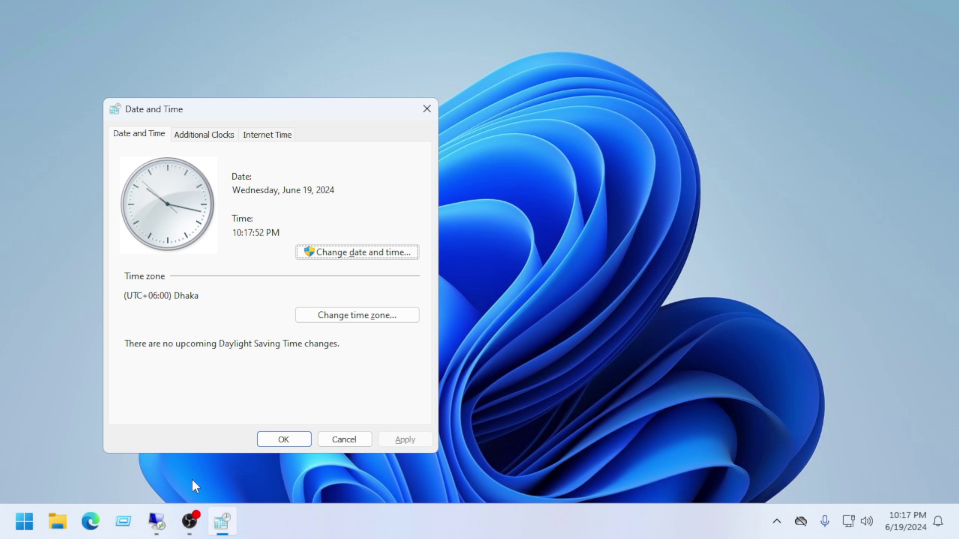
View the time zone settings without changing the zone, and close Date and Time.
left_click(344, 316)
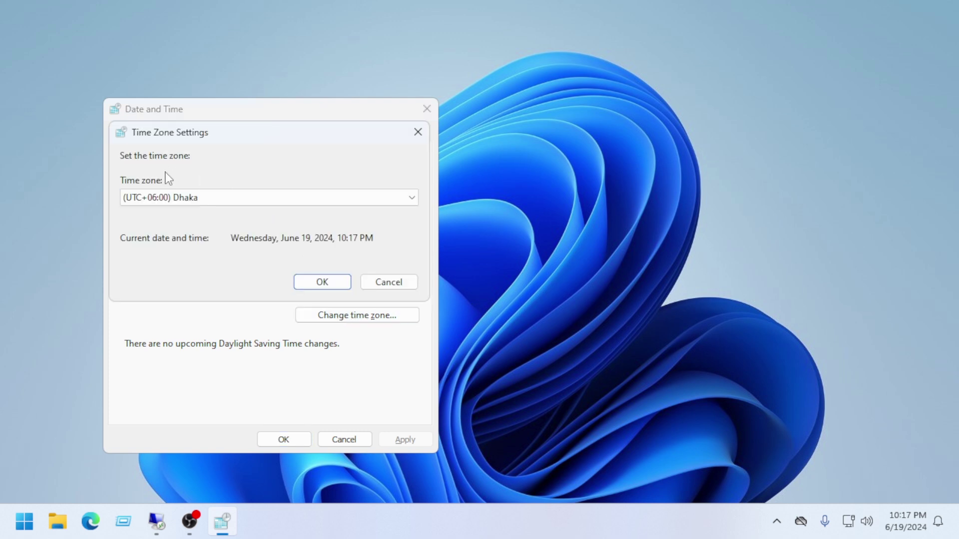
left_click(392, 287)
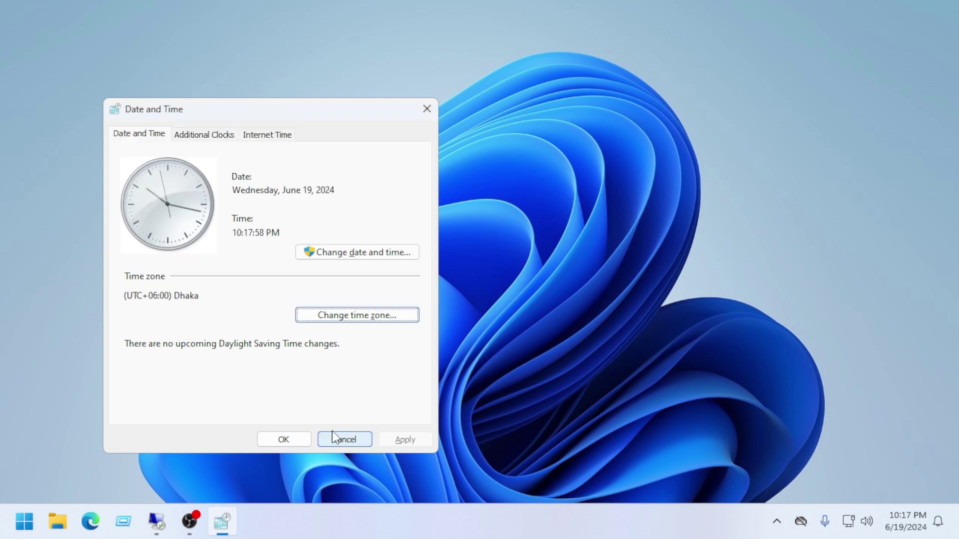
left_click(268, 439)
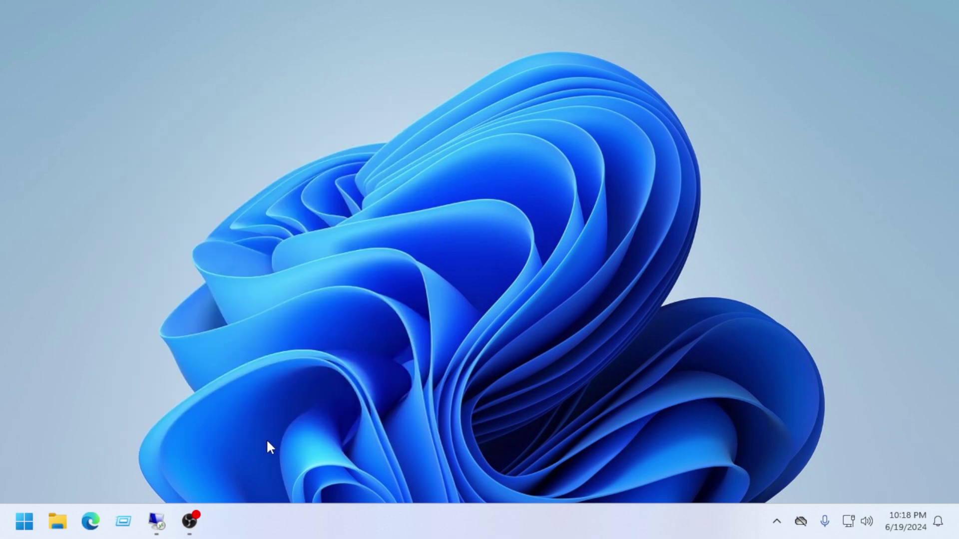
Open Programs and Features with the Run command appwiz.cpl.
left_click(114, 527)
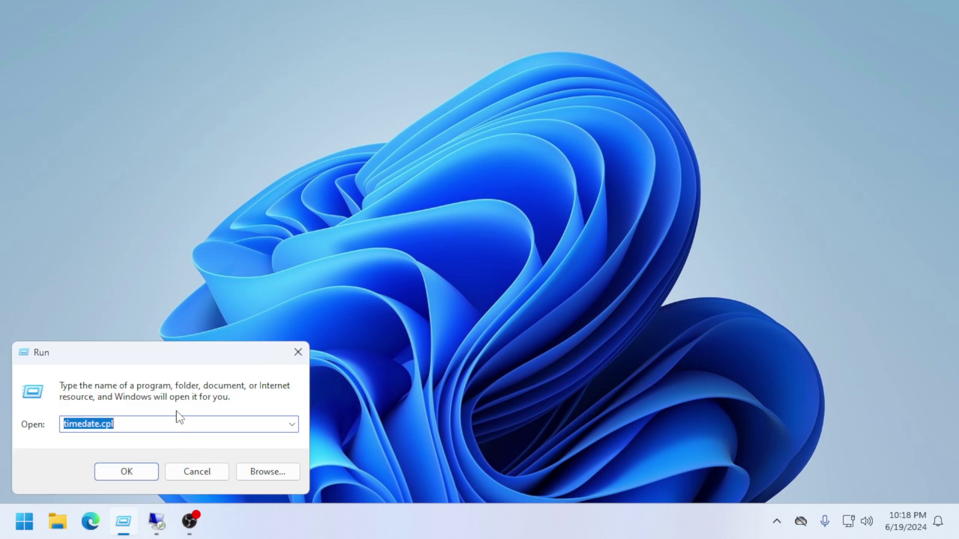
key("BackSpace")
type("a")
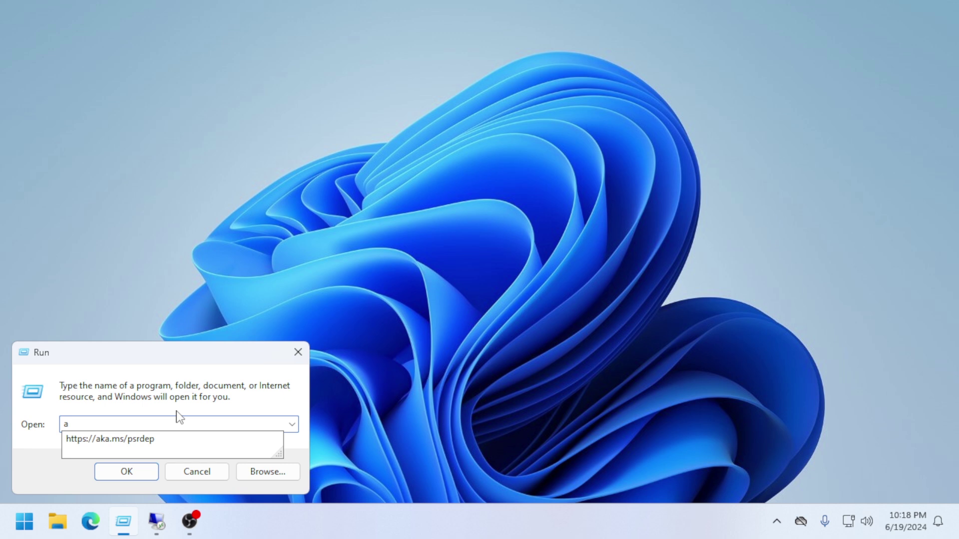
type("ppw")
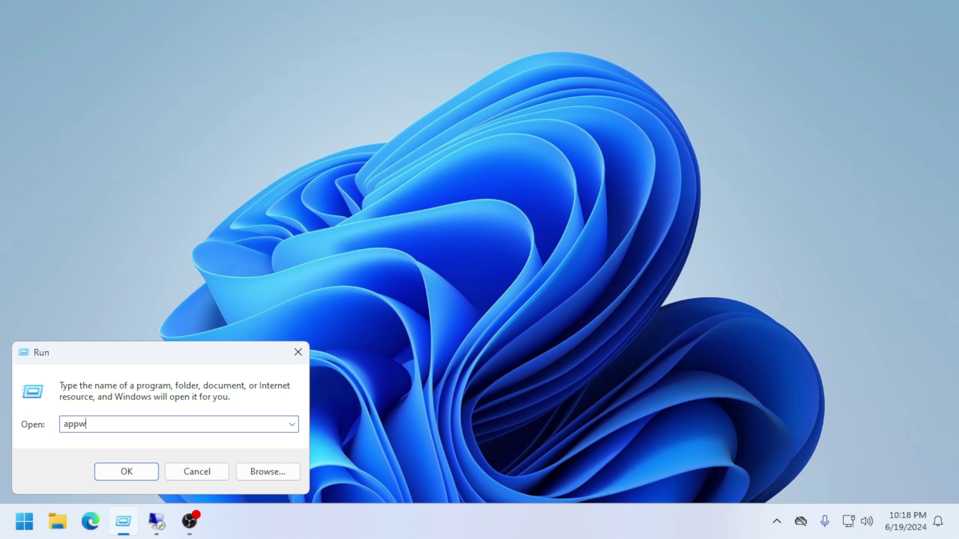
type("iz.cpl")
key("Return")
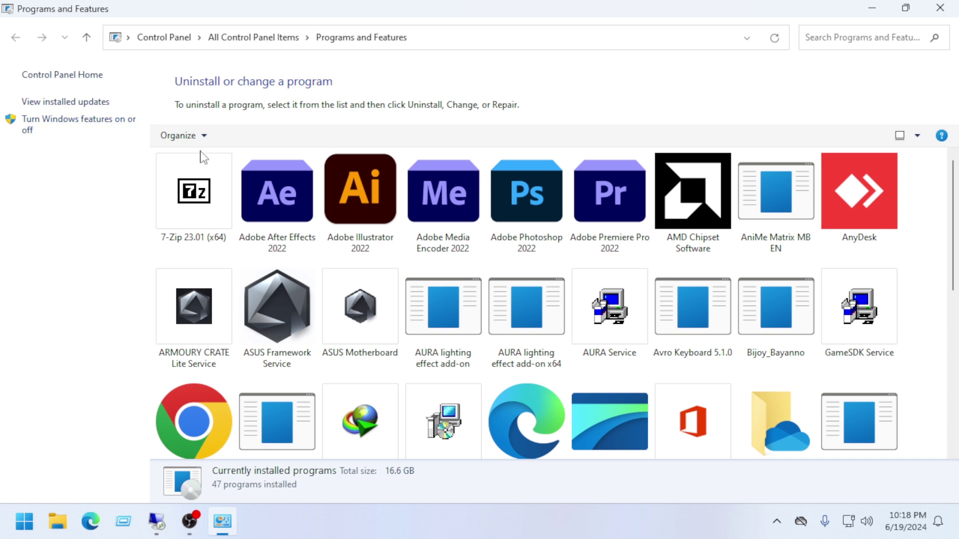
Look through the installed programs and the Organize options, and close Programs and Features.
scroll(428, 368, "down", 6)
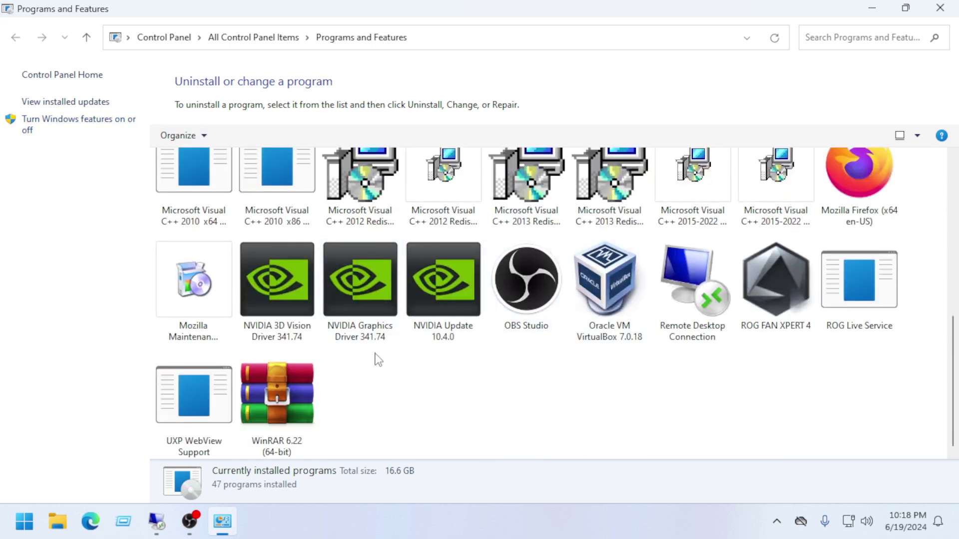
scroll(411, 358, "up", 6)
left_click(207, 138)
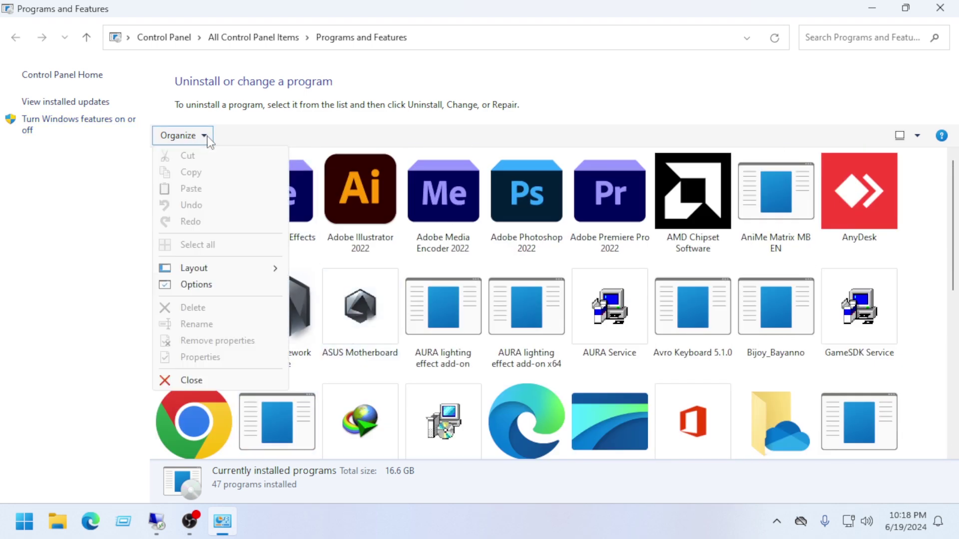
left_click(12, 349)
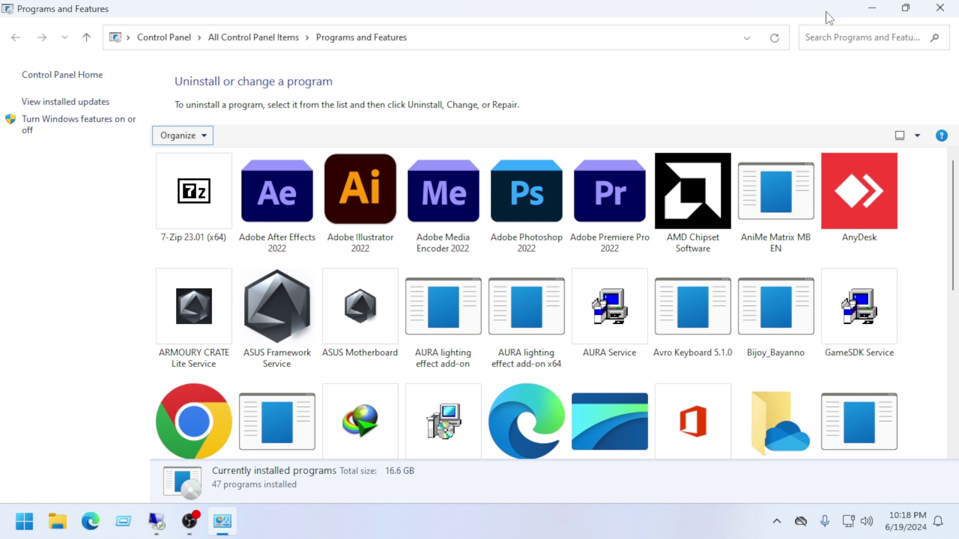
left_click(939, 8)
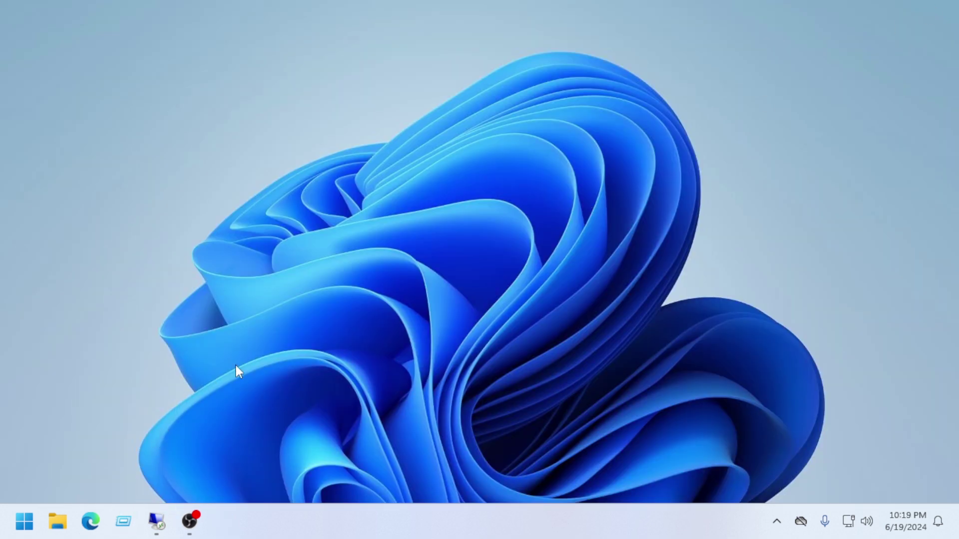
Open Power Options with the Run command powercfg.cpl.
left_click(124, 522)
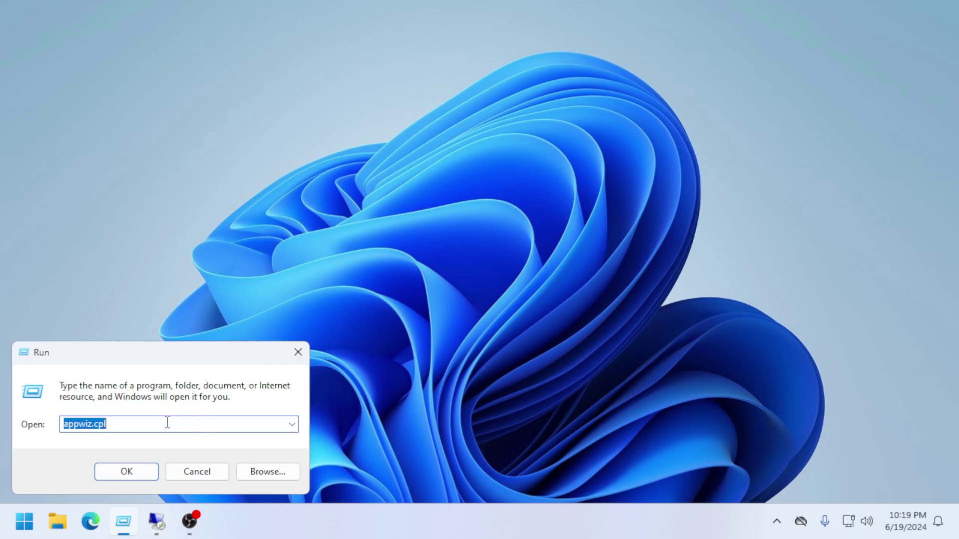
key("BackSpace")
type("pow")
type("e")
type("re")
key("BackSpace")
type("cfg")
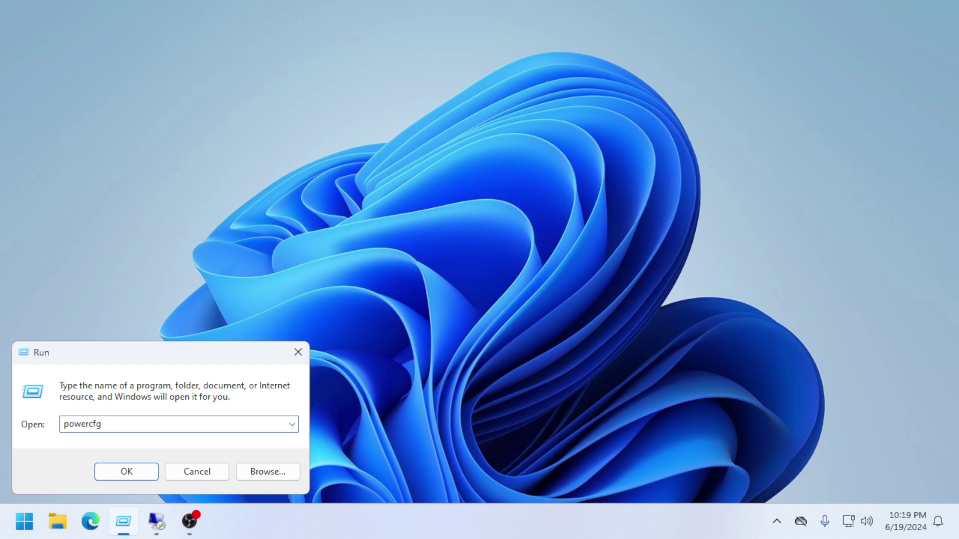
type(".cpl")
left_click(131, 472)
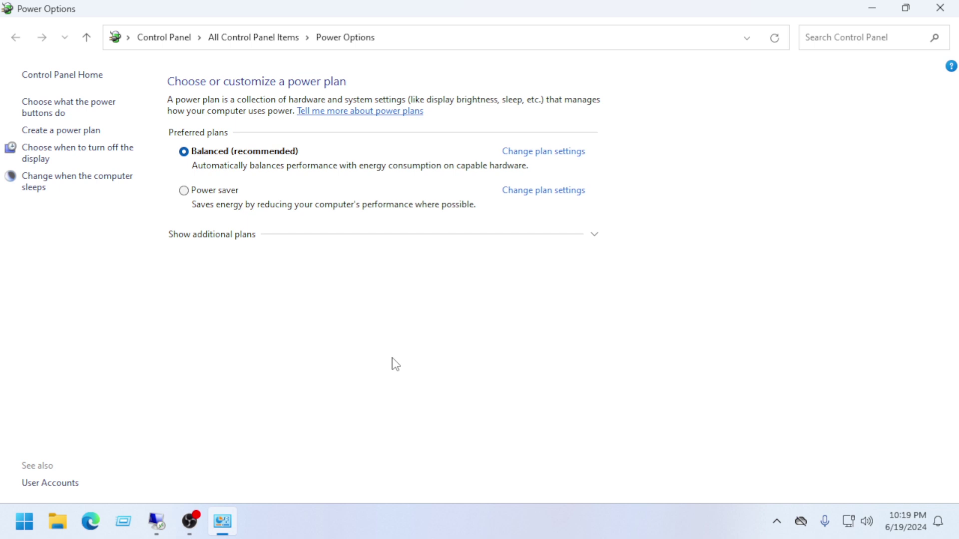
Open the Balanced plan's settings and view the choices for turning off the display without changing them.
left_click(553, 159)
left_click(451, 138)
left_click(452, 138)
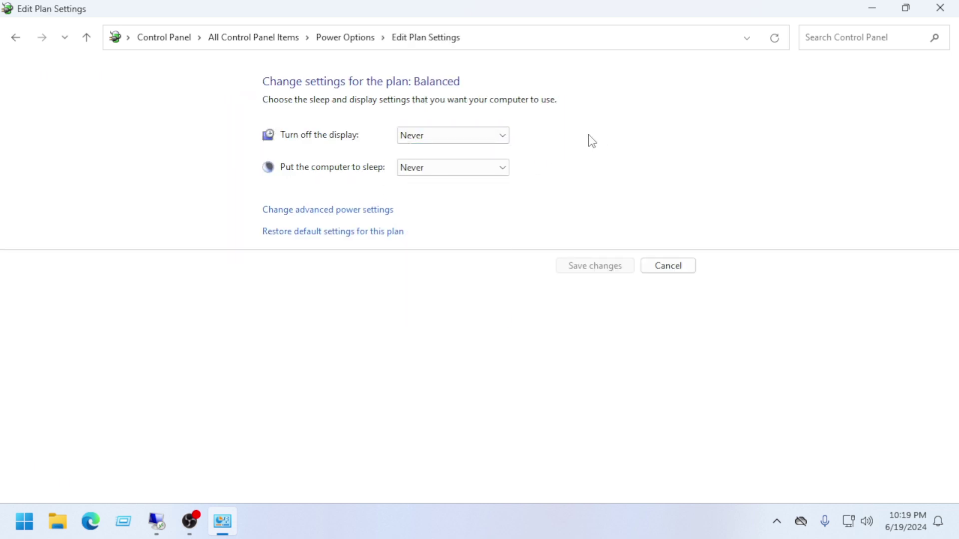